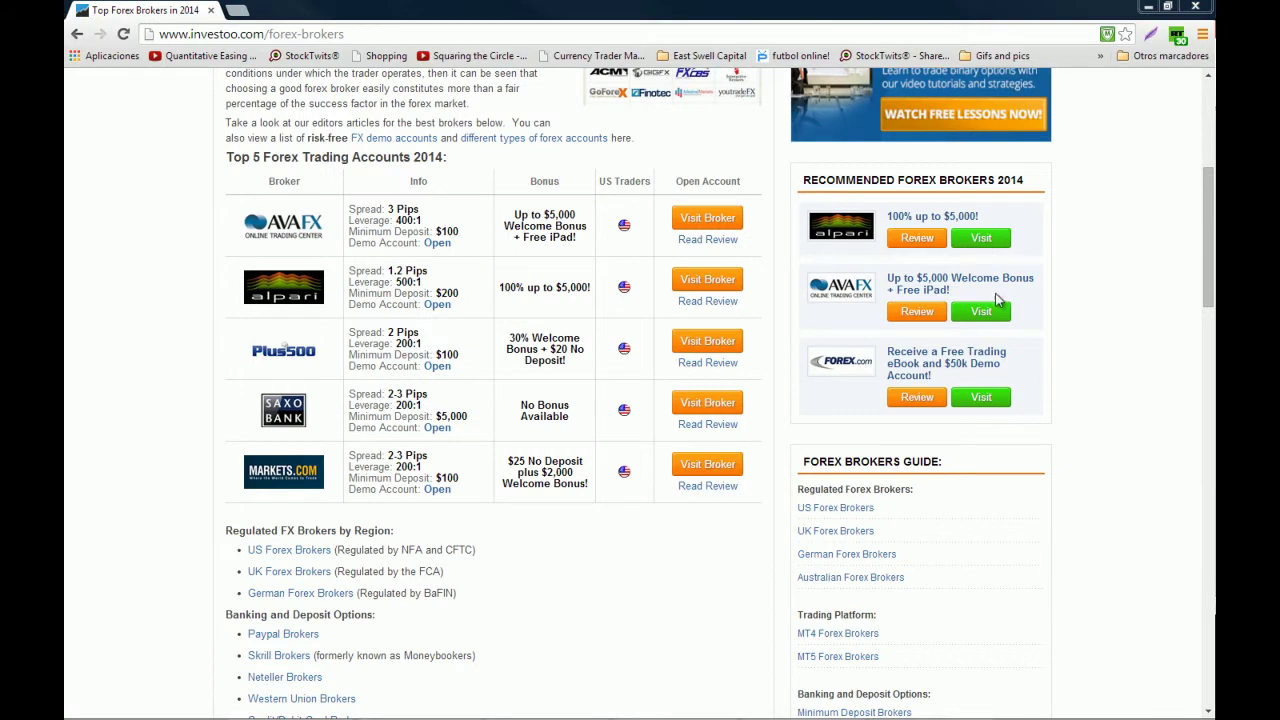
Scroll Investoo's Top 5 forex accounts table and open Markets.com via its Visit Broker button
left_click_drag(1208, 238, 1190, 110)
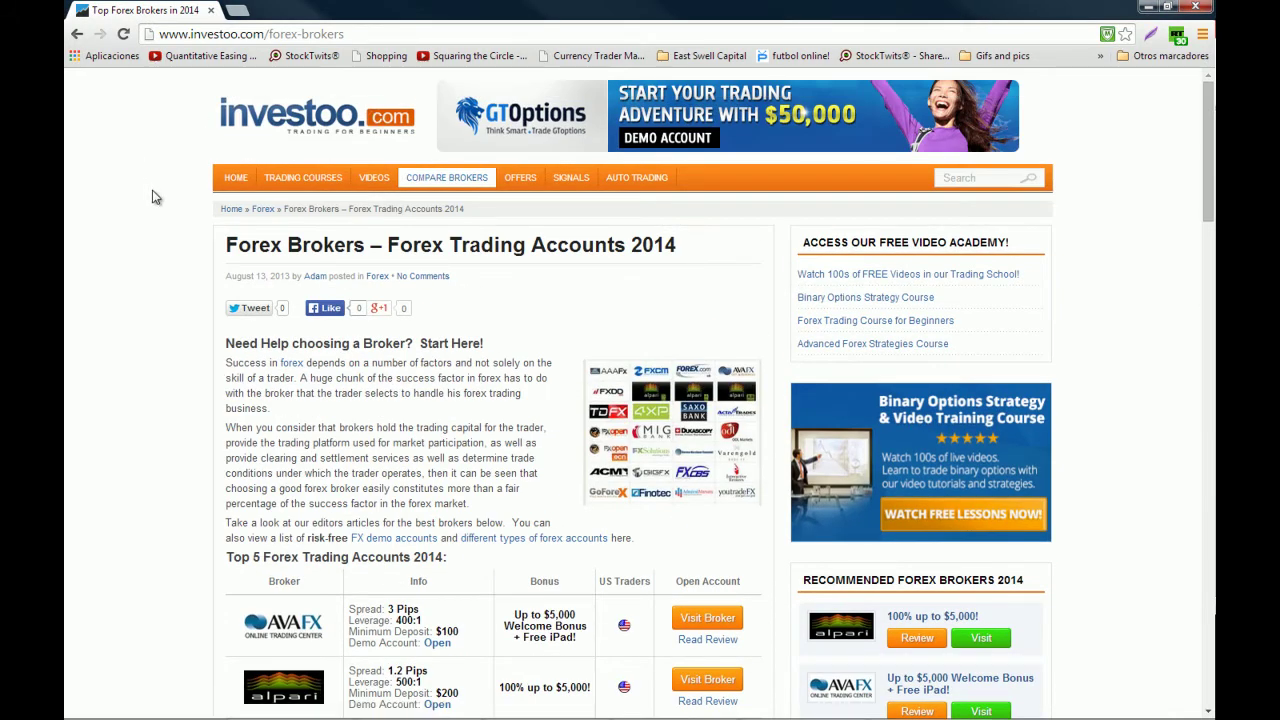
mouse_move(471, 178)
scroll(185, 318, "down", 3)
scroll(191, 325, "down", 1)
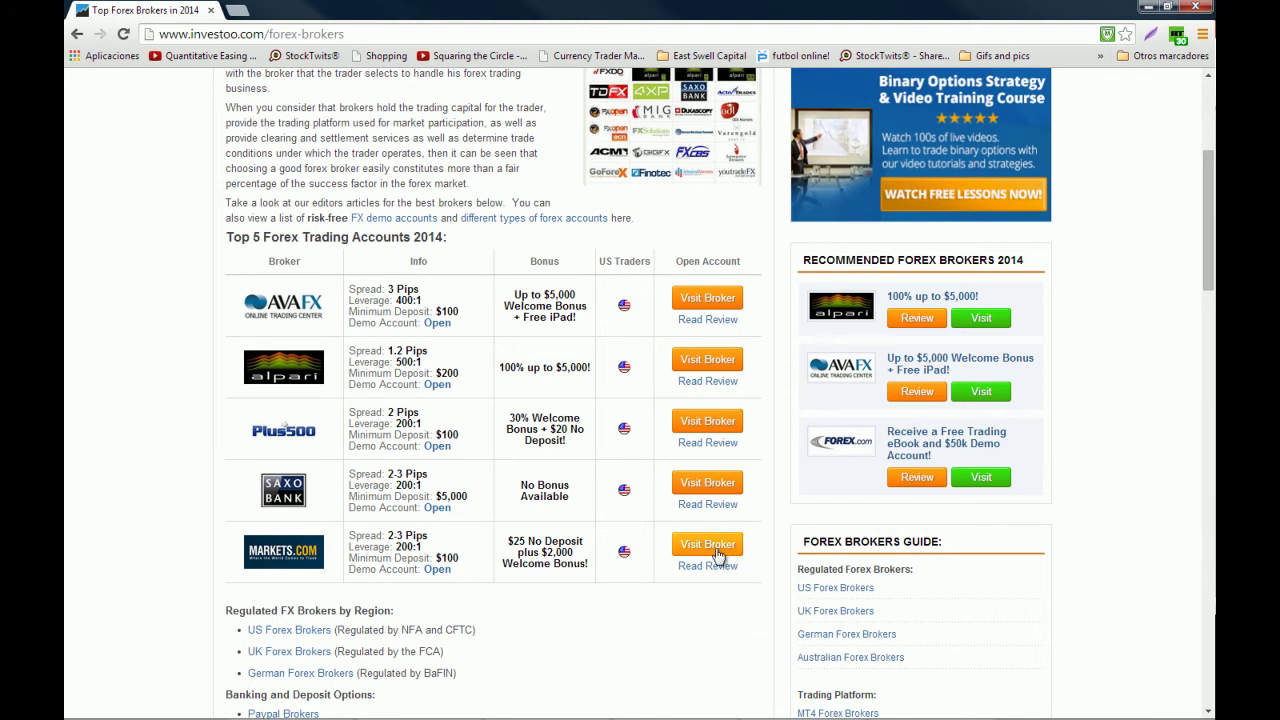
left_click(700, 548)
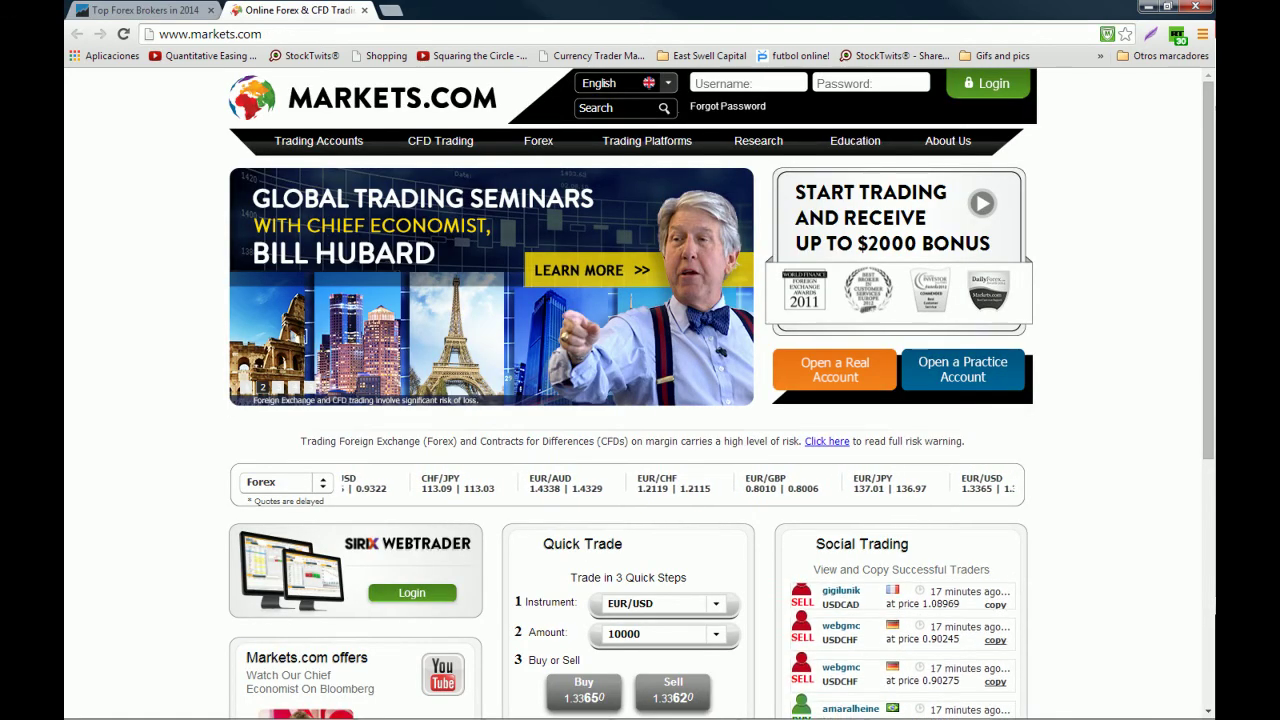
Open the MetaTrader page from Markets.com's Trading Platforms menu
mouse_move(663, 146)
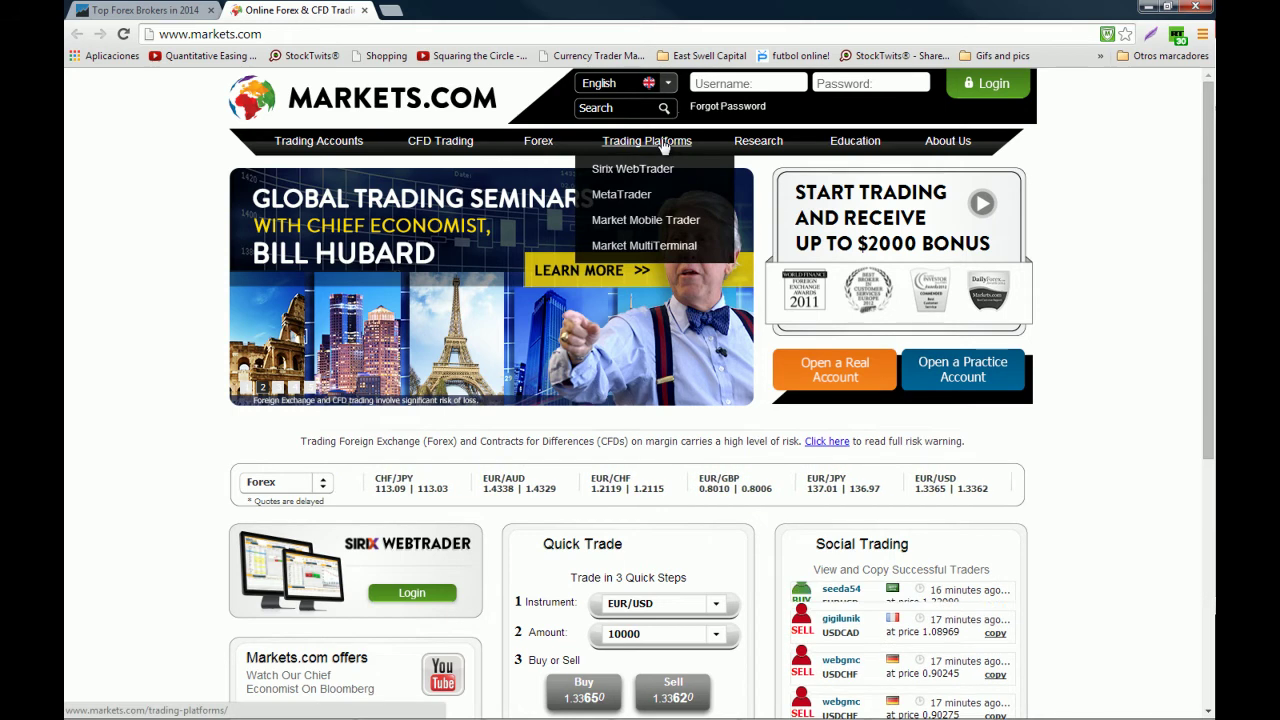
left_click(632, 169)
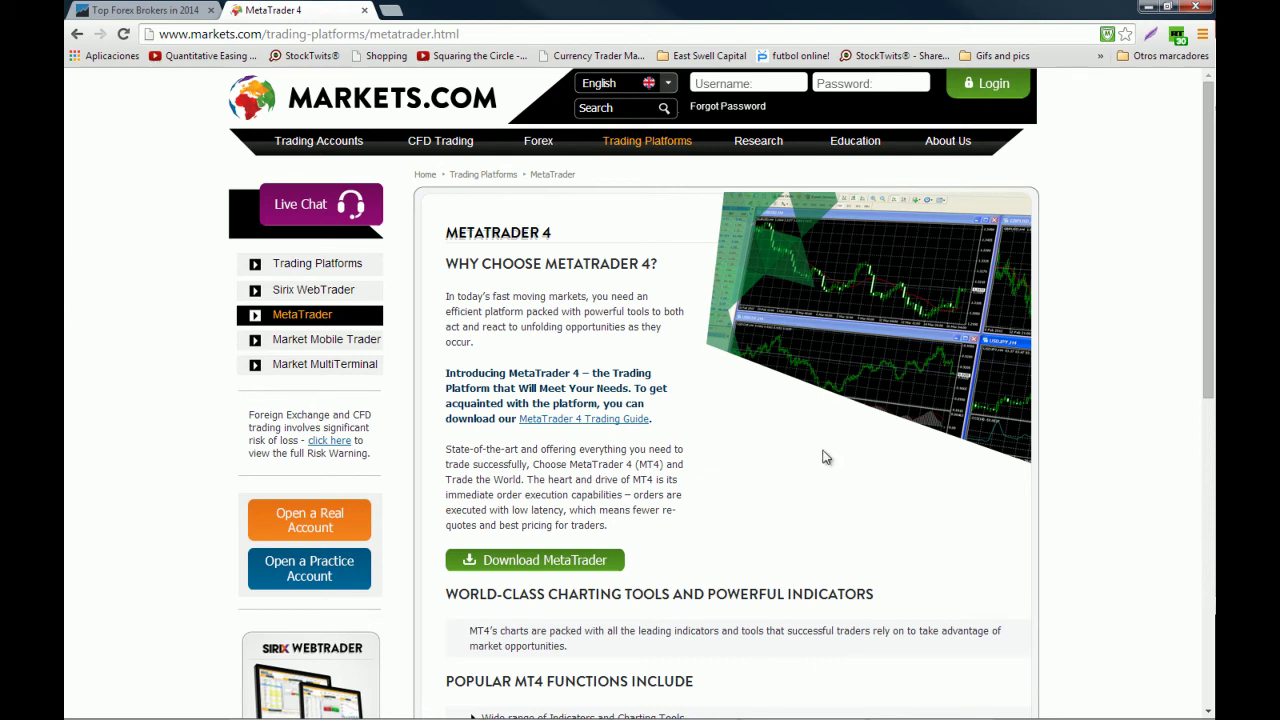
Return to the MetaTrader 4 page and start the Download MetaTrader process
left_click(128, 9)
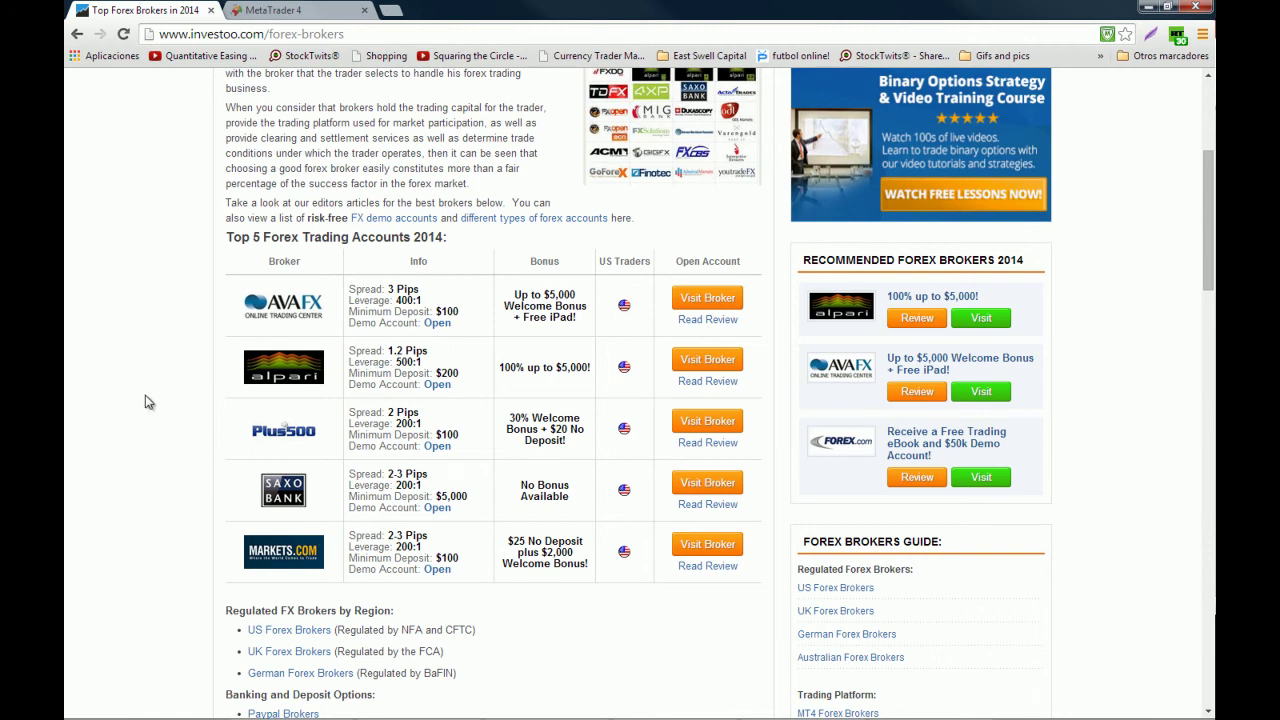
left_click(290, 9)
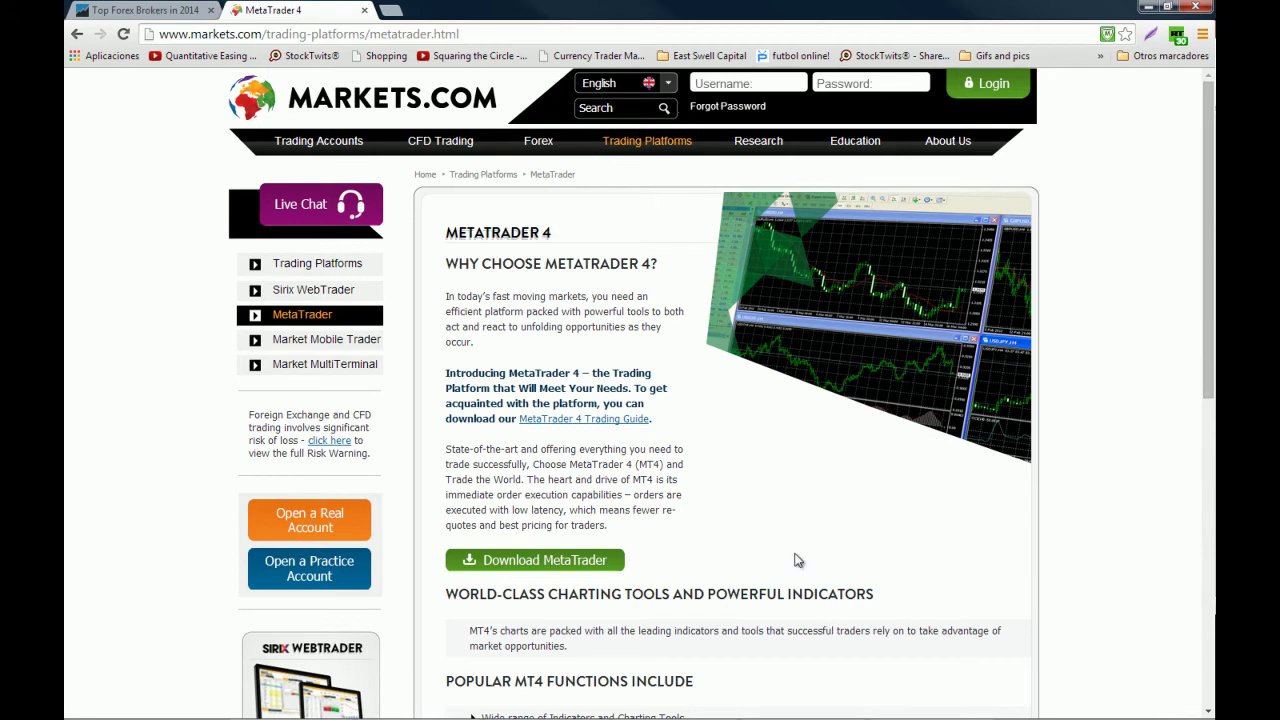
left_click(580, 562)
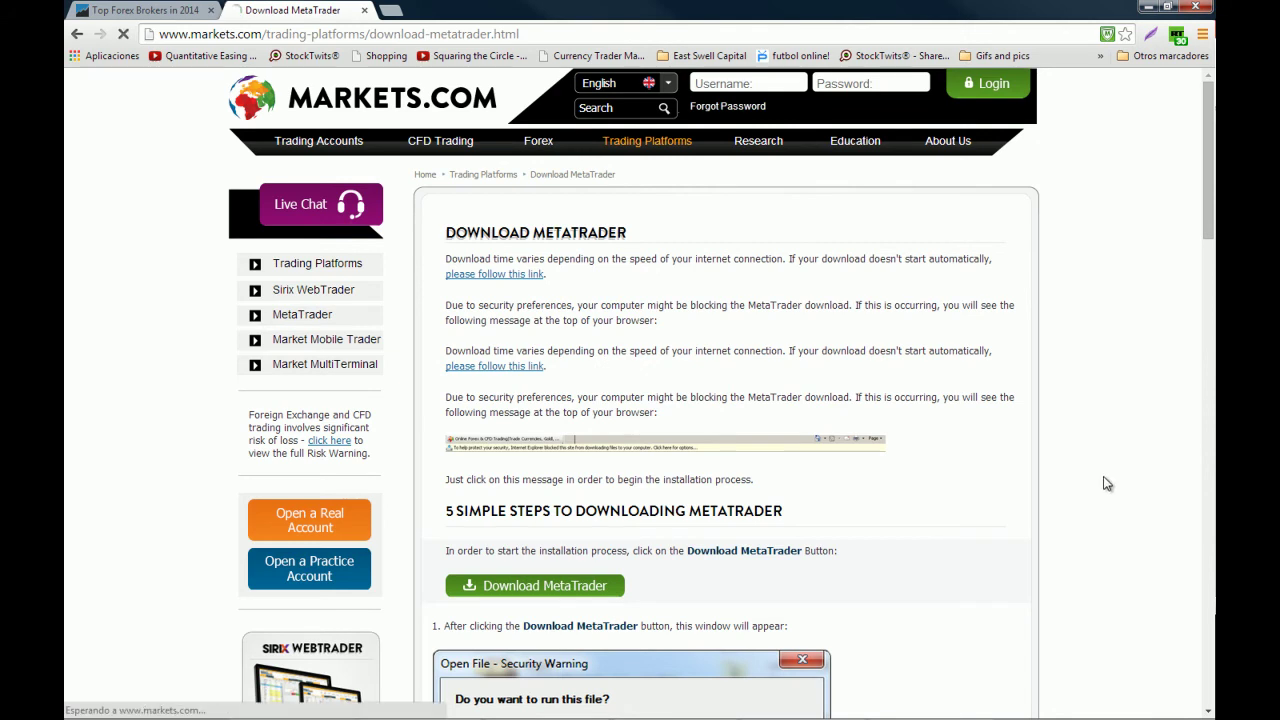
Run the downloaded meta_trader_setup.exe from the browser's download bar
scroll(1108, 480, "down", 2)
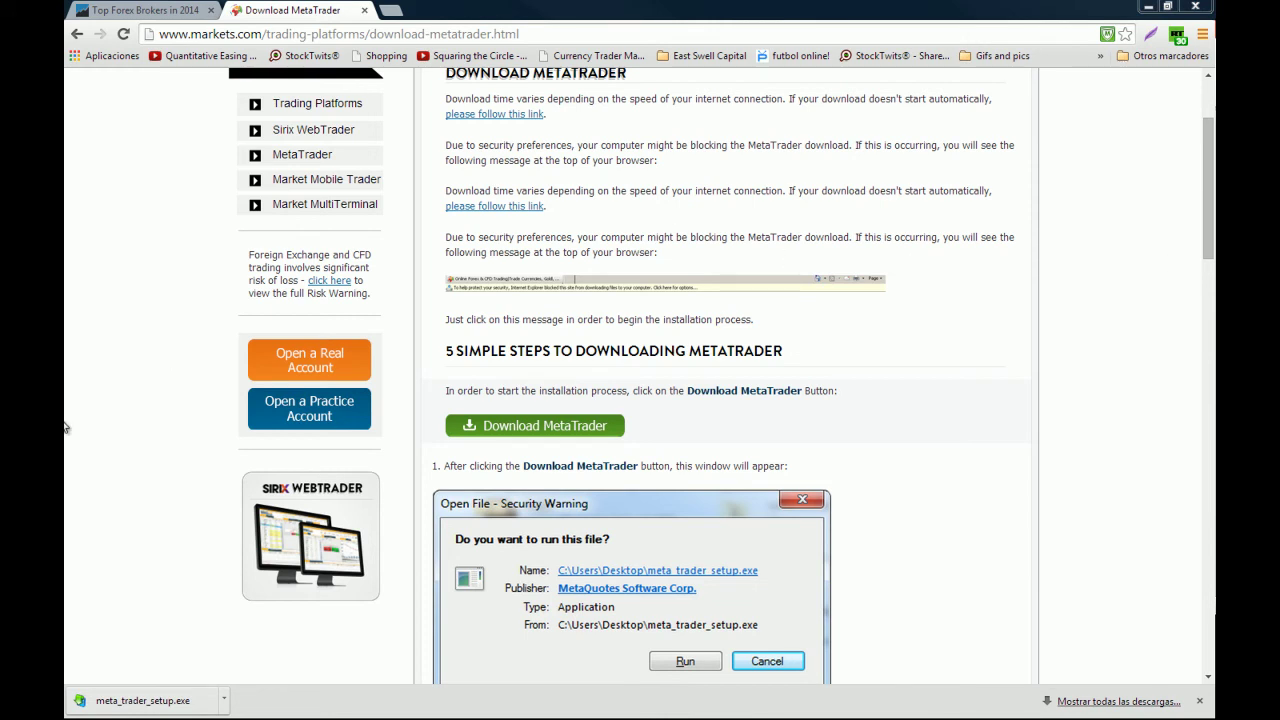
left_click(172, 700)
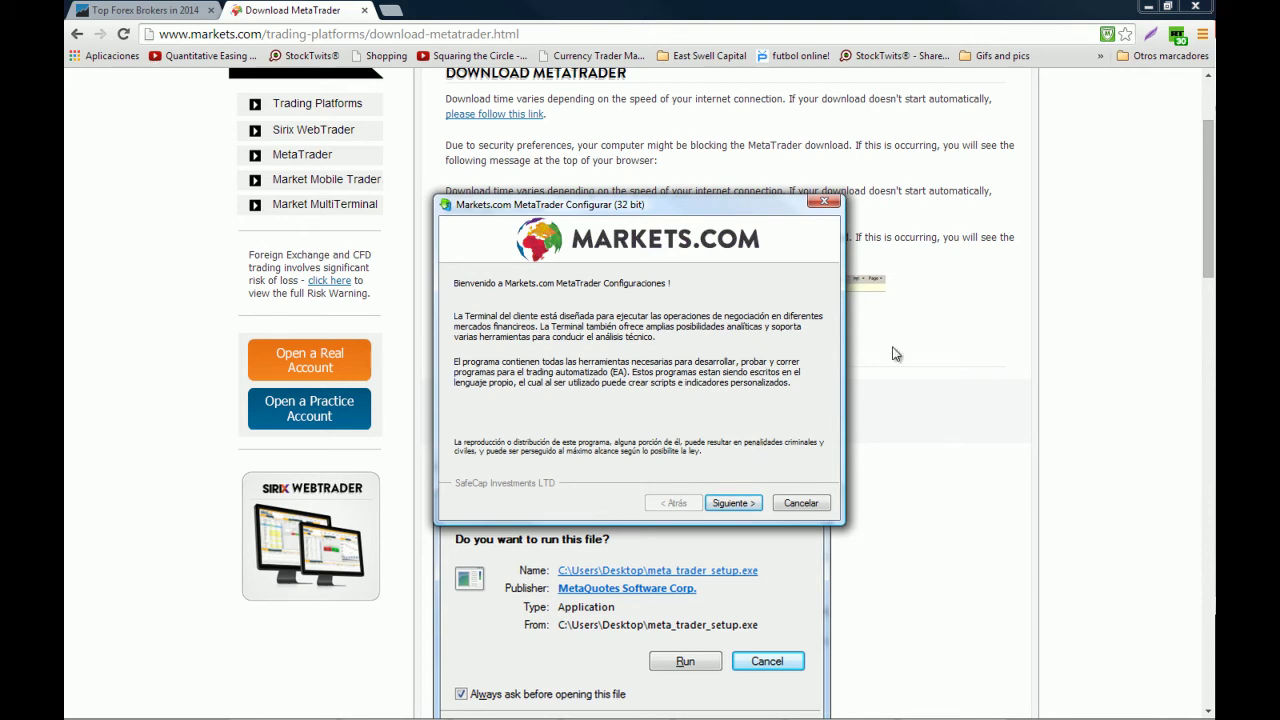
Accept the licence agreement and install MetaTrader 4 into the default folder
left_click(755, 506)
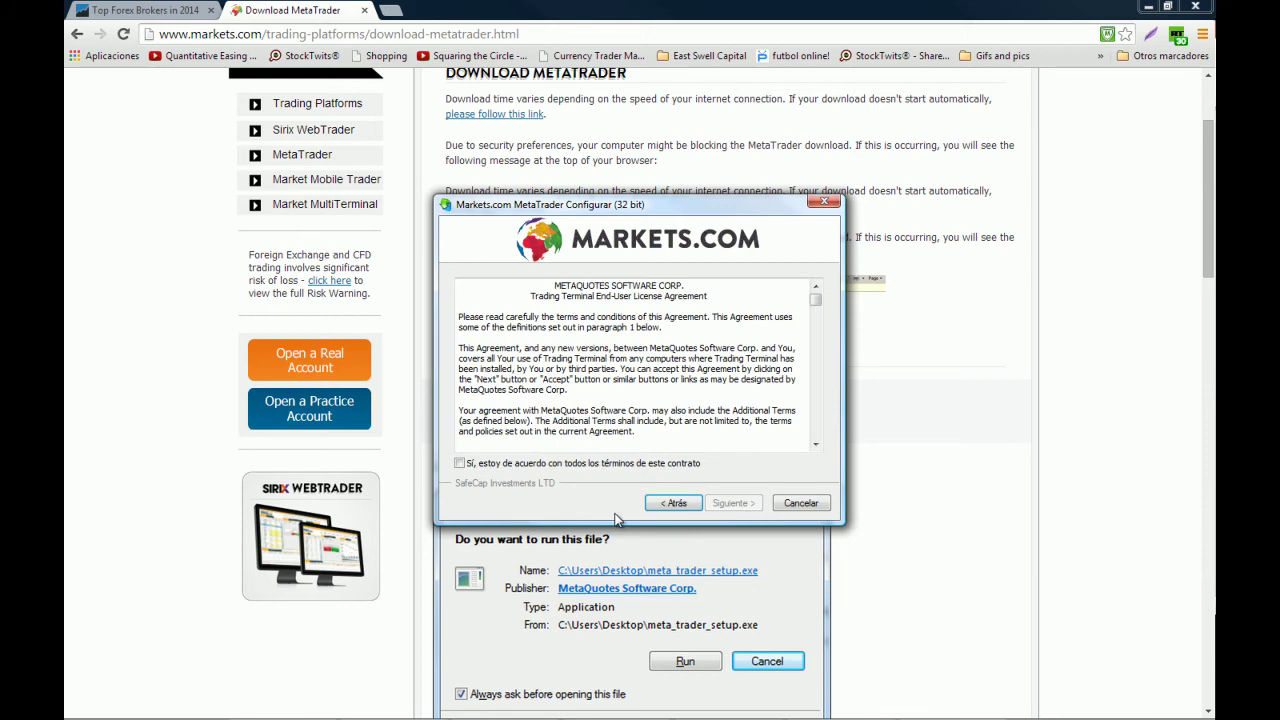
left_click(582, 464)
left_click(738, 506)
left_click(731, 503)
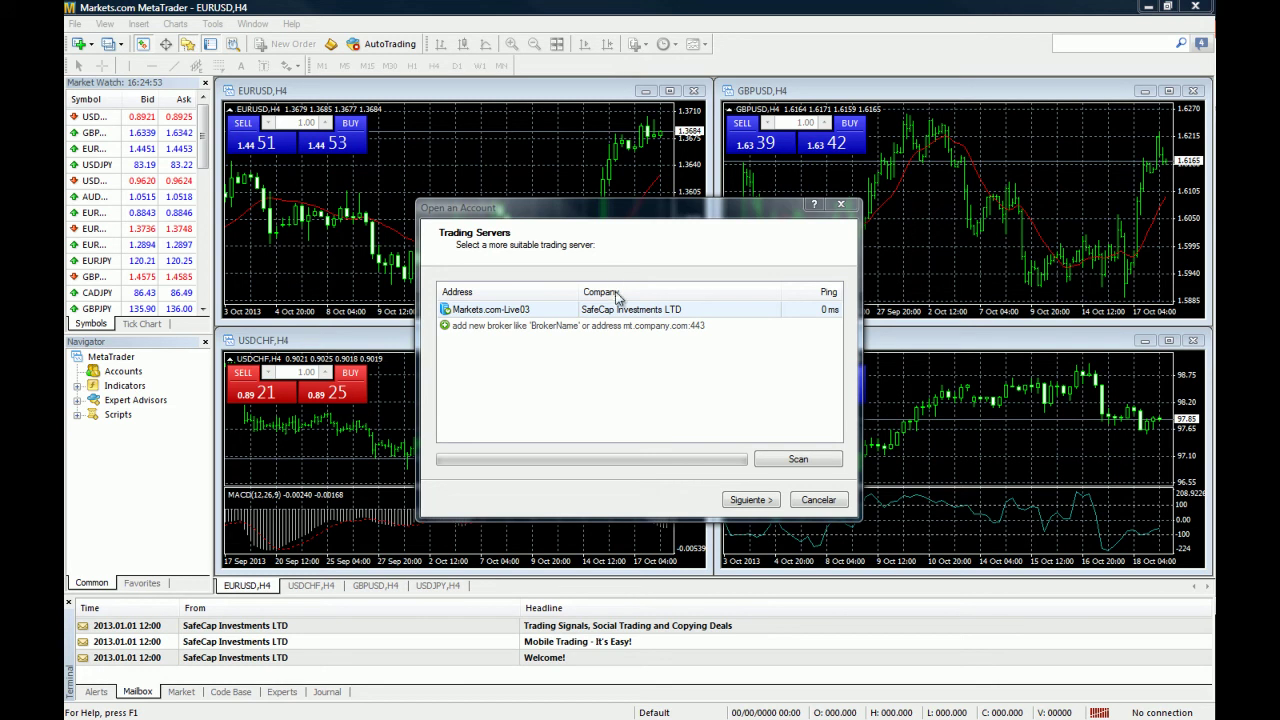
Choose the Markets.com-Live03 server, scan it, keep New demo account, then close the form
left_click(562, 312)
left_click(799, 462)
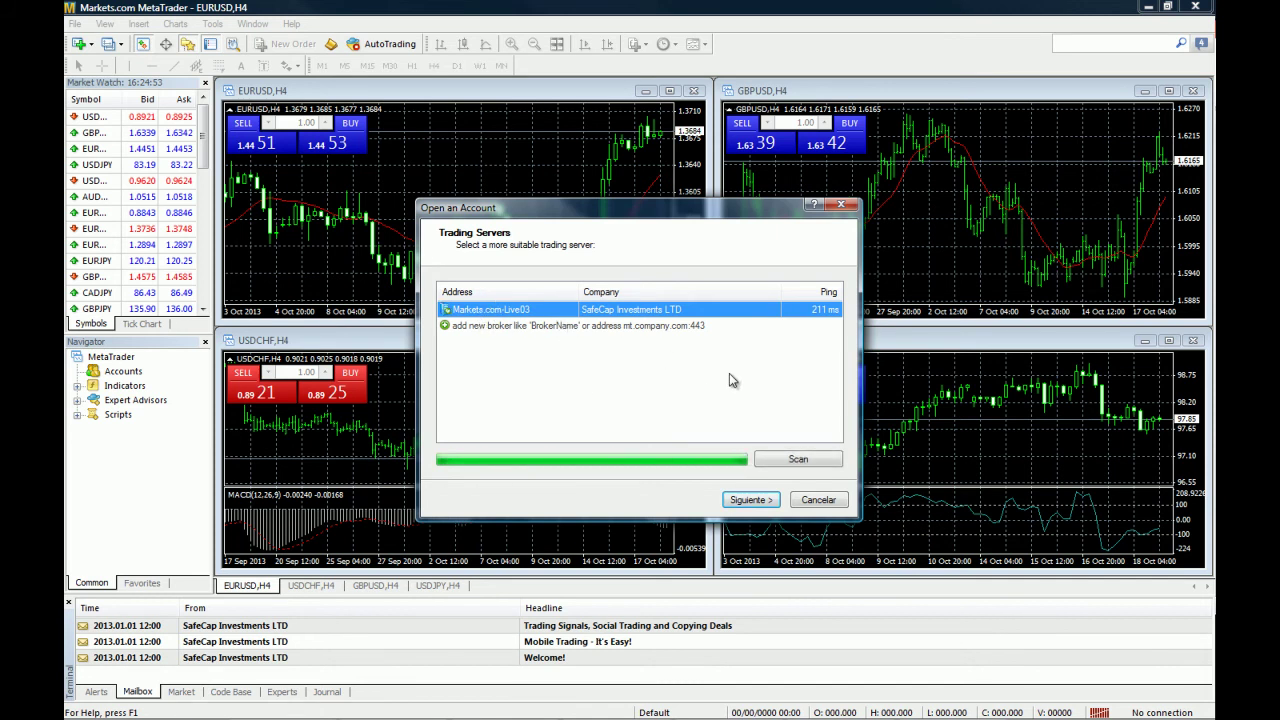
left_click(750, 499)
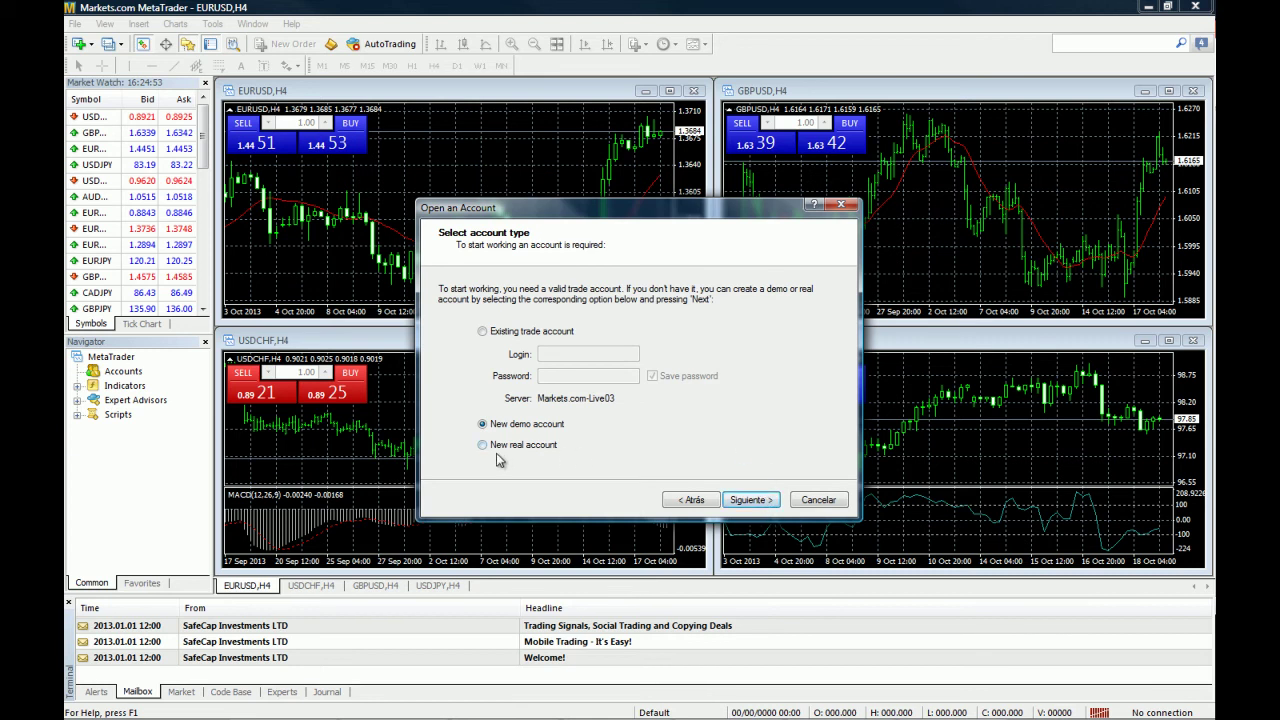
left_click(762, 502)
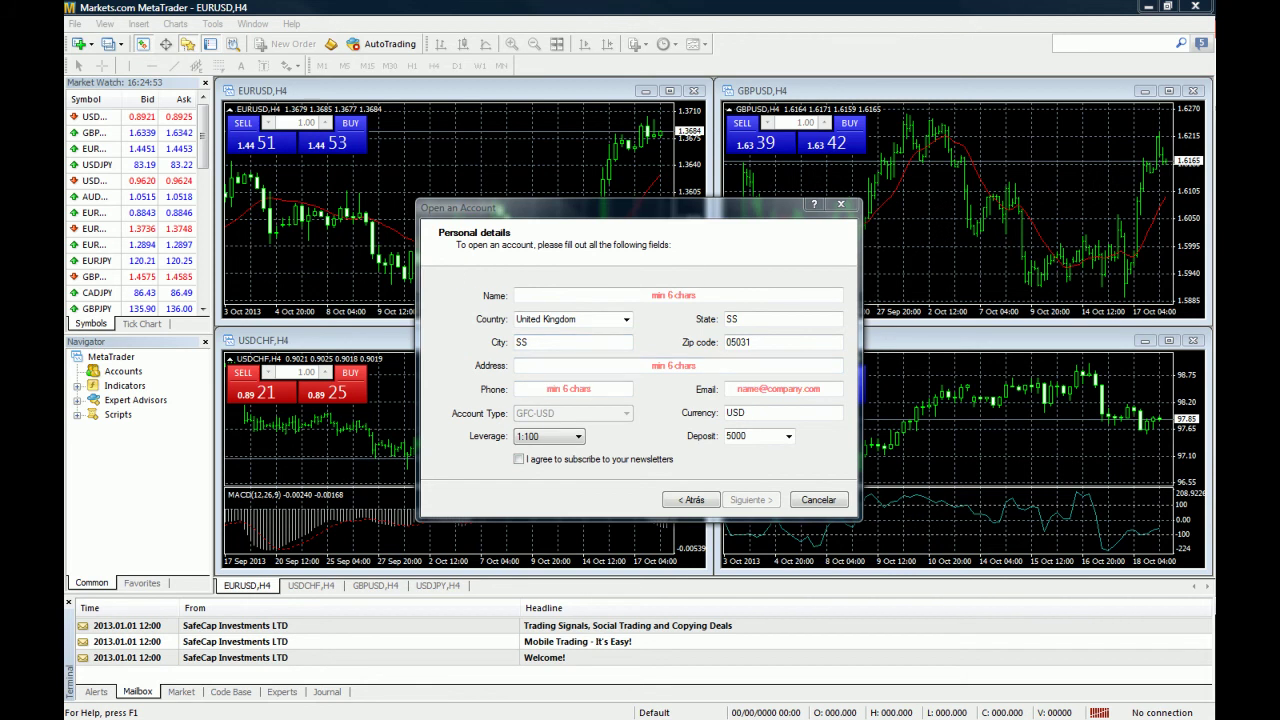
key("Escape")
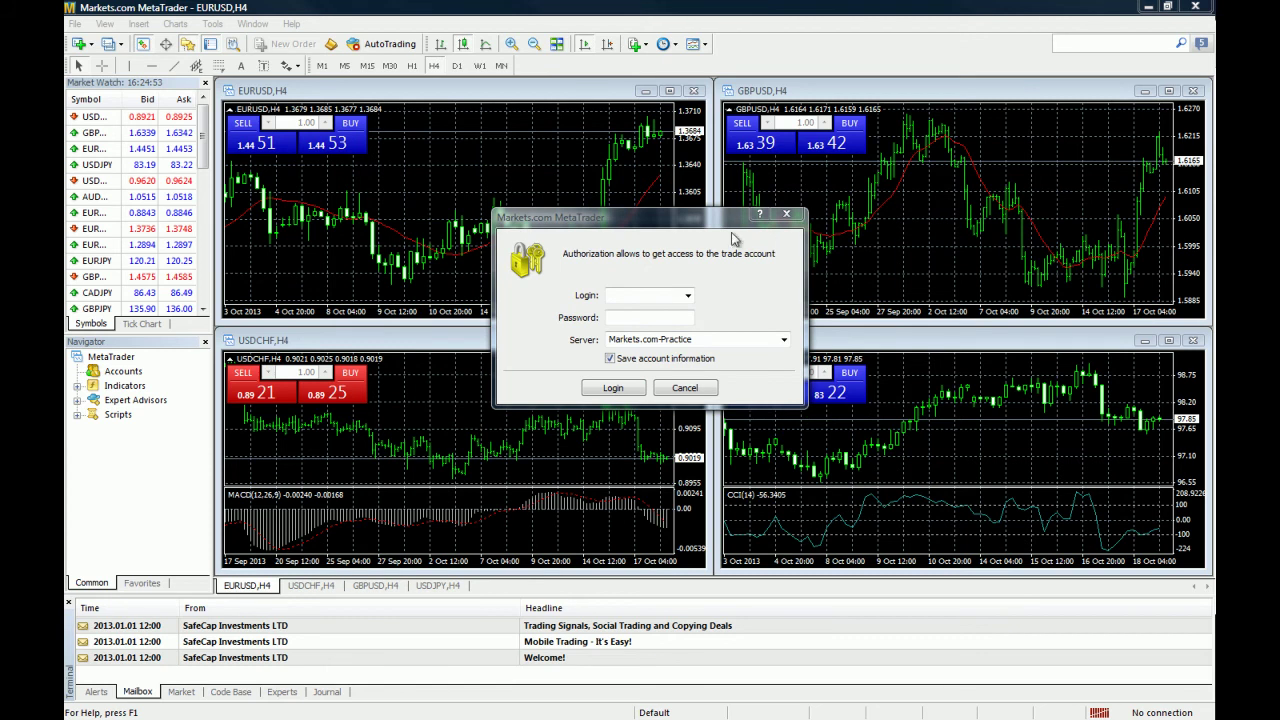
Enter the demo account's login number and password and log in to Markets.com-Practice
left_click(660, 296)
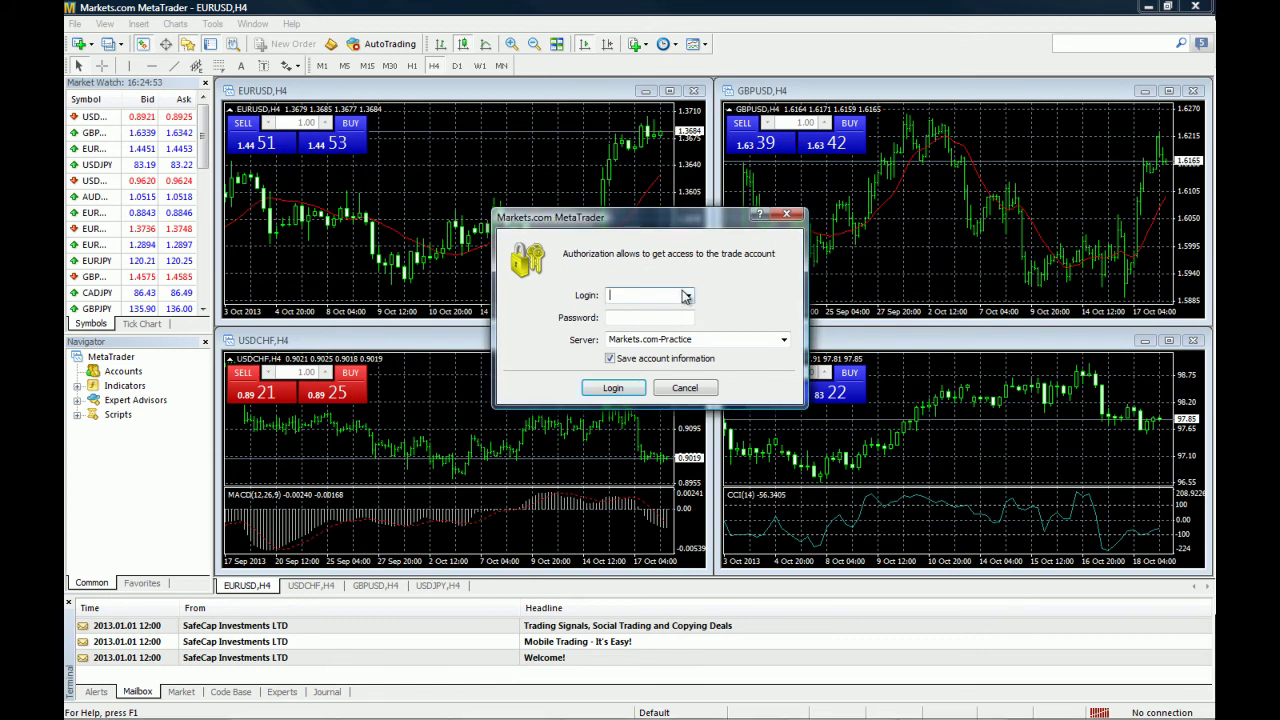
left_click(657, 317)
type("••••")
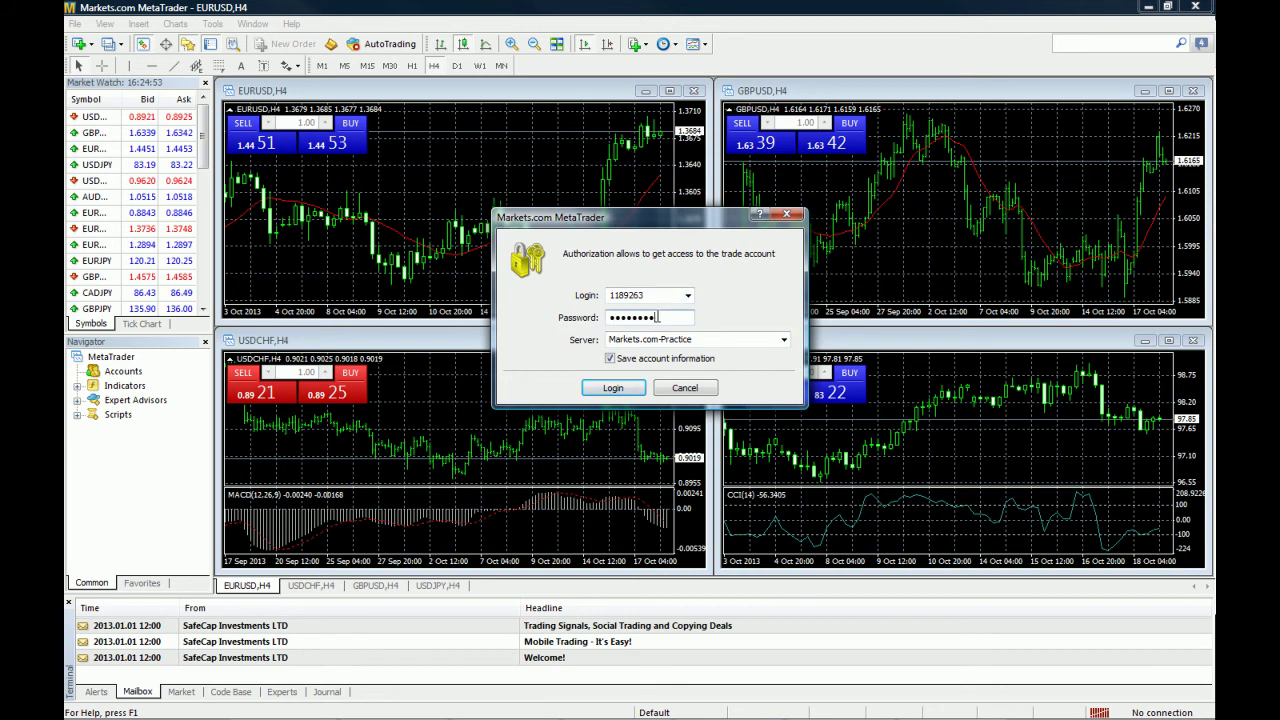
left_click(630, 388)
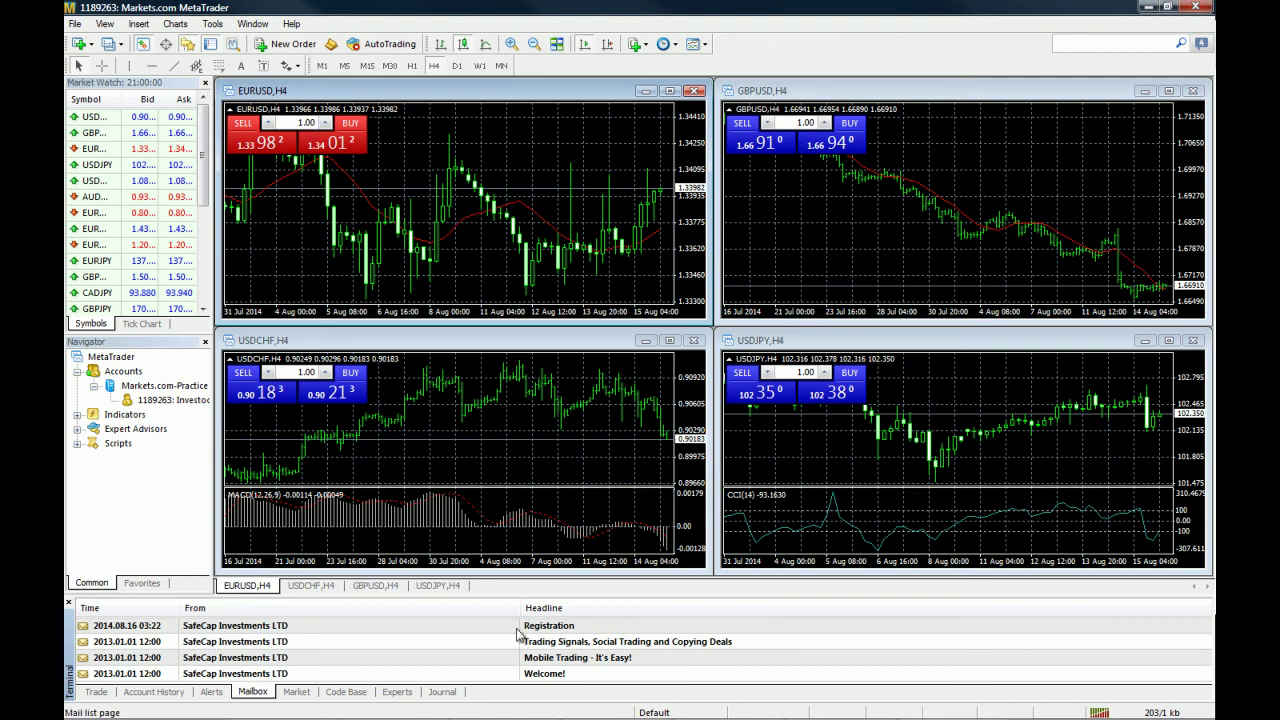
Read the Registration message, then show the Trade view with its 100 000.00 USD balance
left_click(563, 628)
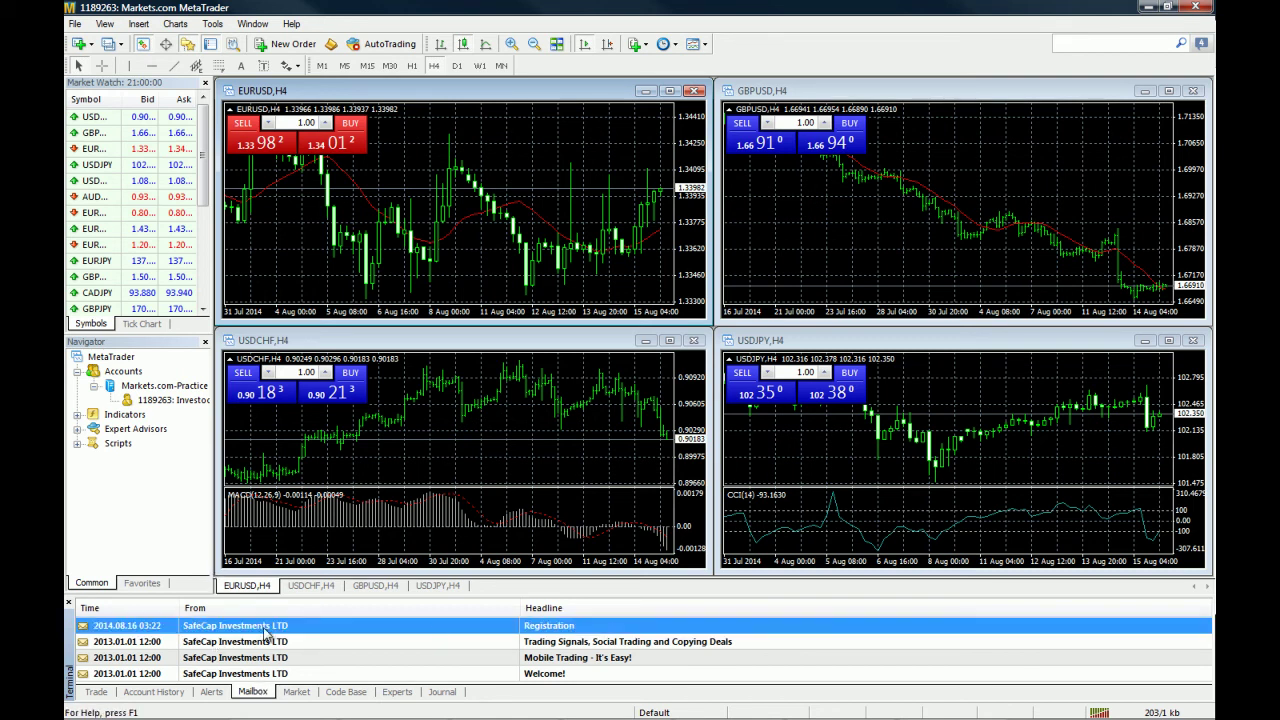
left_click(92, 695)
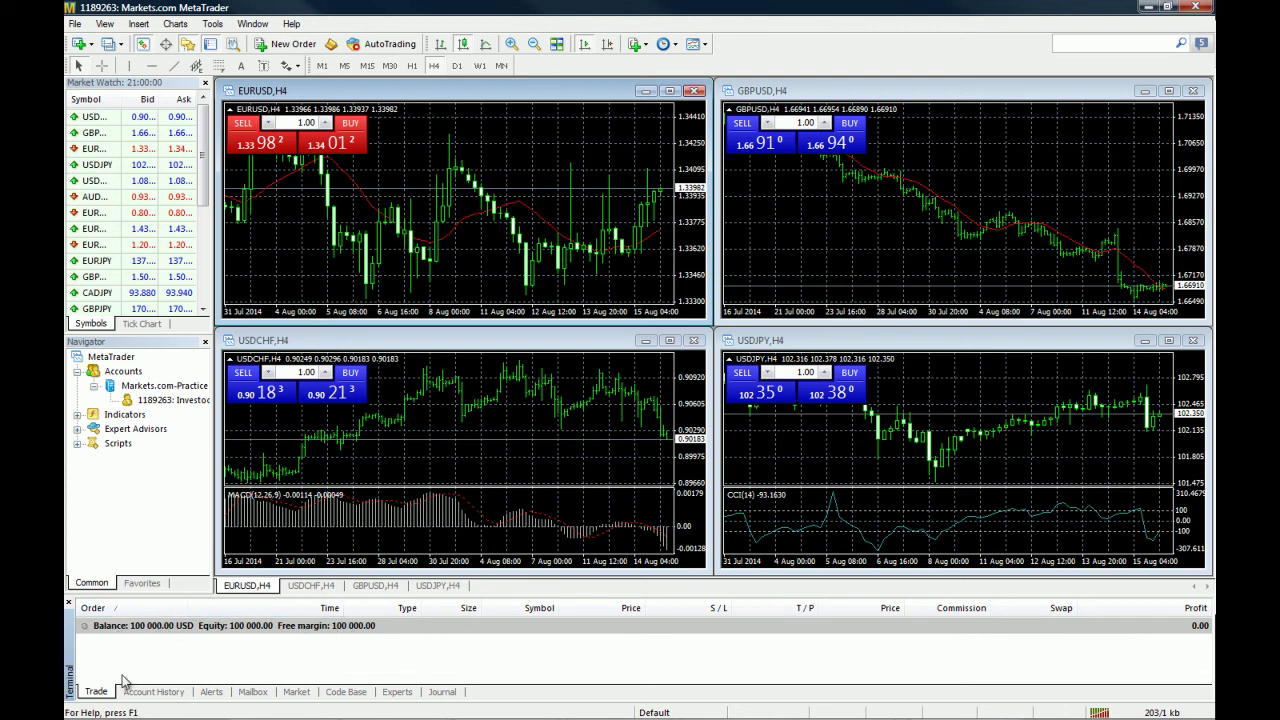
Close the Terminal panel and widen the Market Watch and Navigator panes
left_click(68, 655)
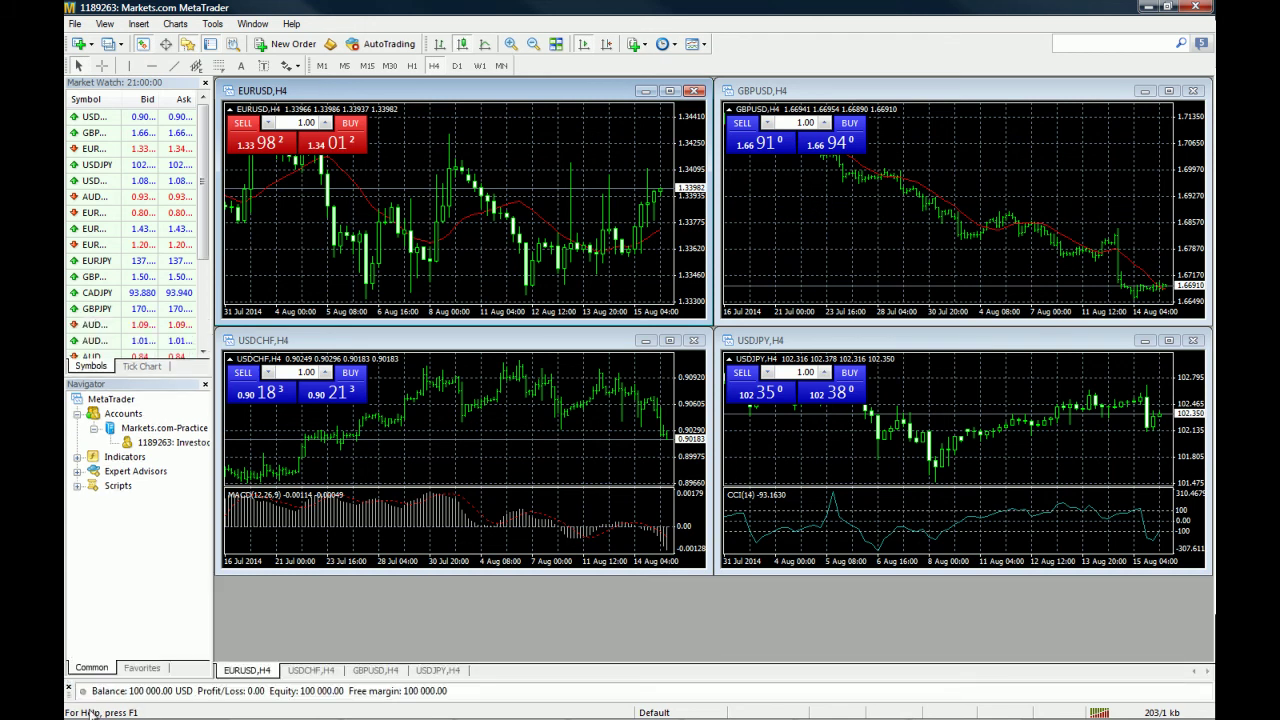
left_click(71, 691)
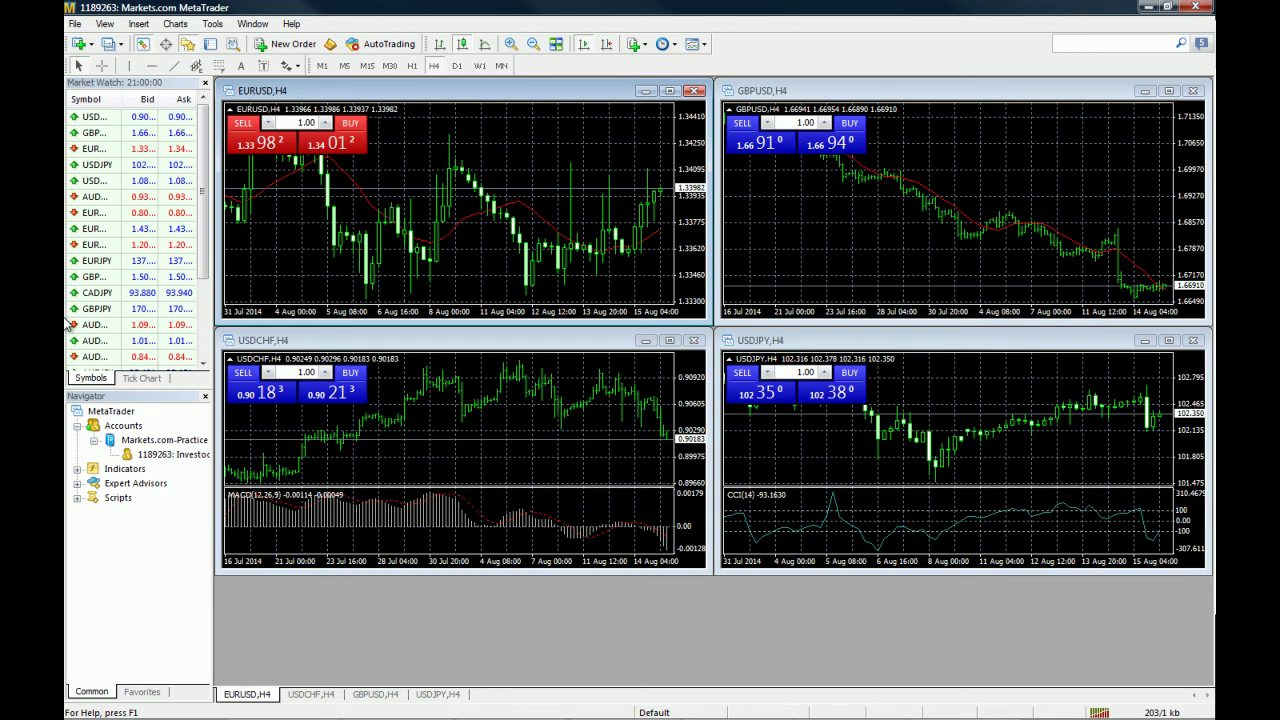
left_click_drag(214, 366, 270, 376)
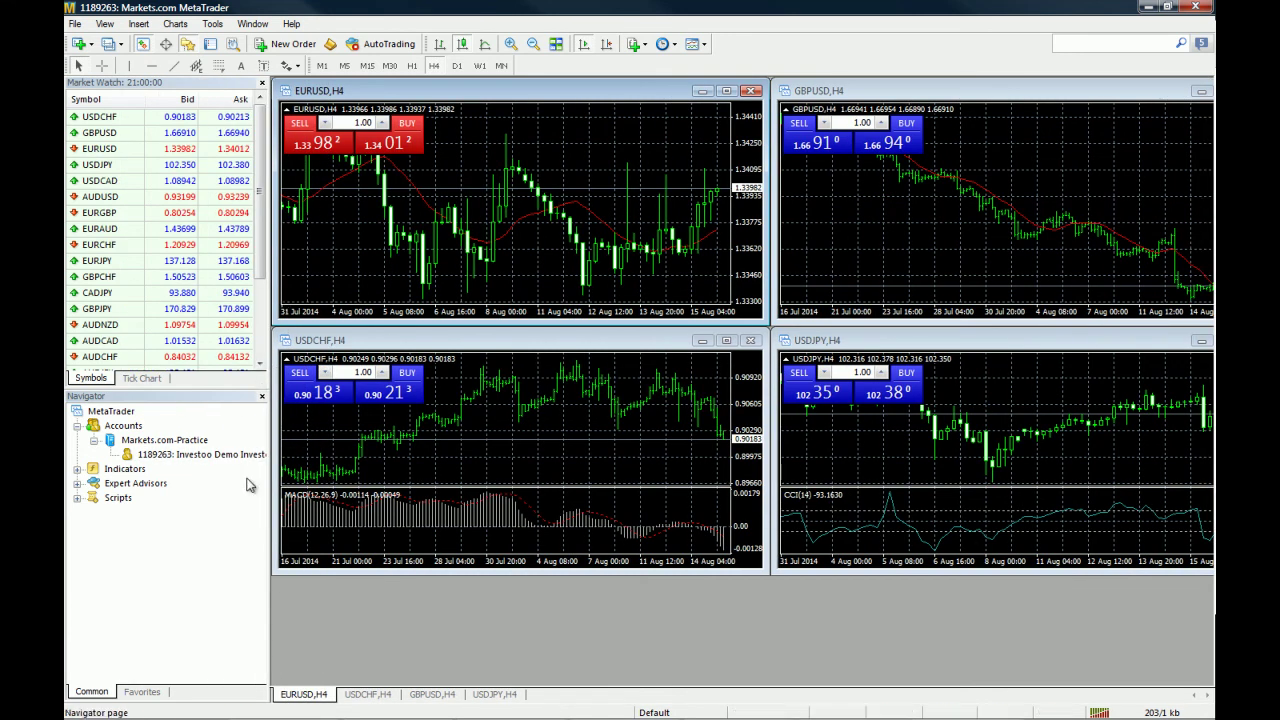
Expand and collapse the Navigator's Accounts, Indicators, Expert Advisors and Scripts lists
left_click(79, 429)
left_click(79, 429)
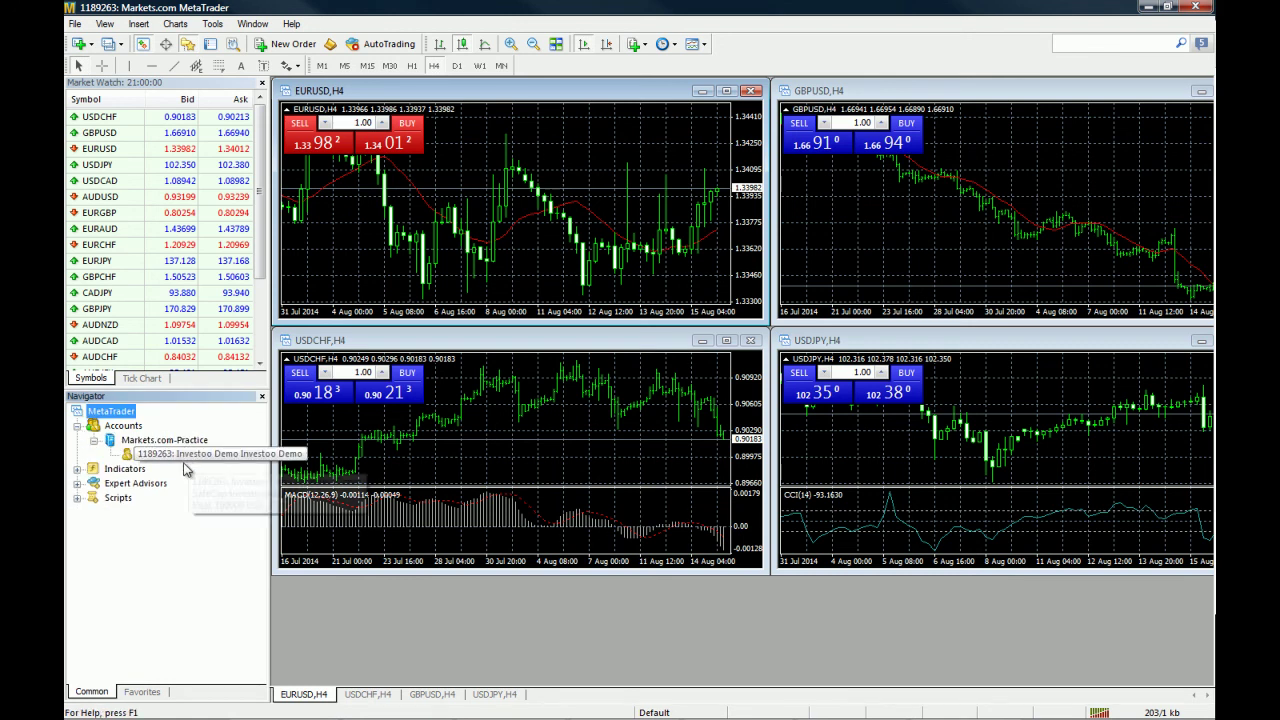
mouse_move(212, 462)
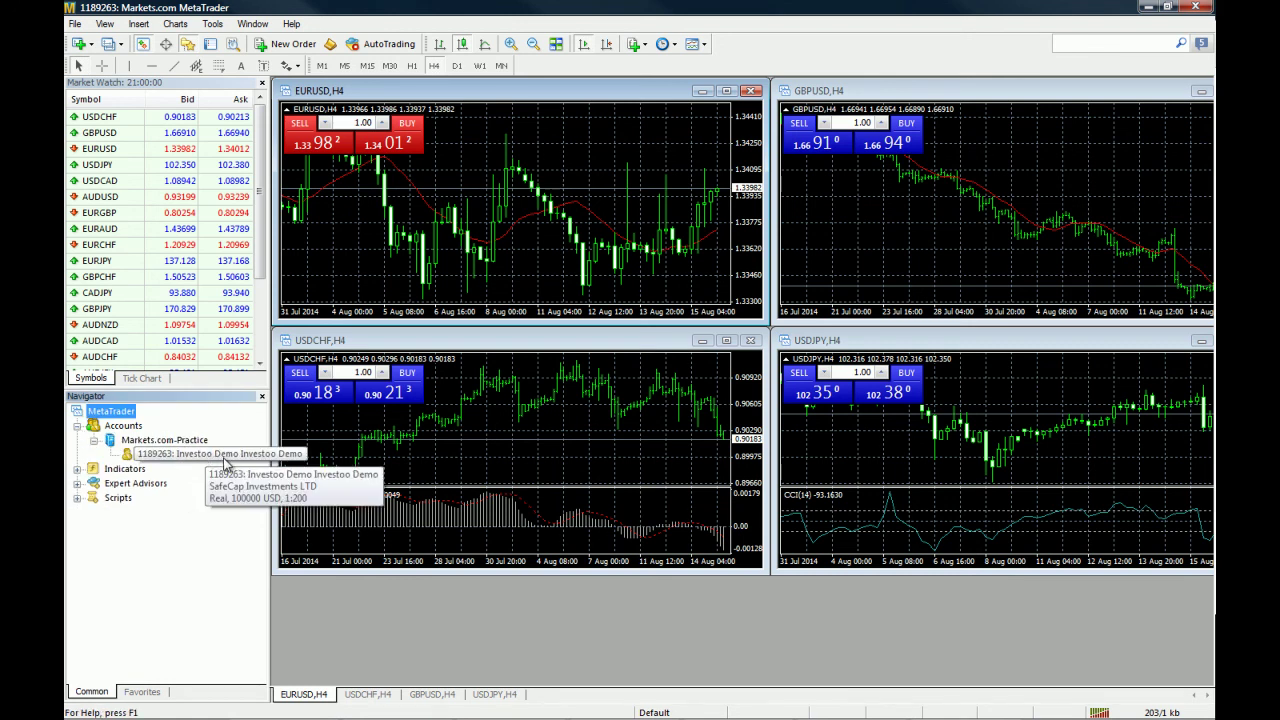
left_click(78, 469)
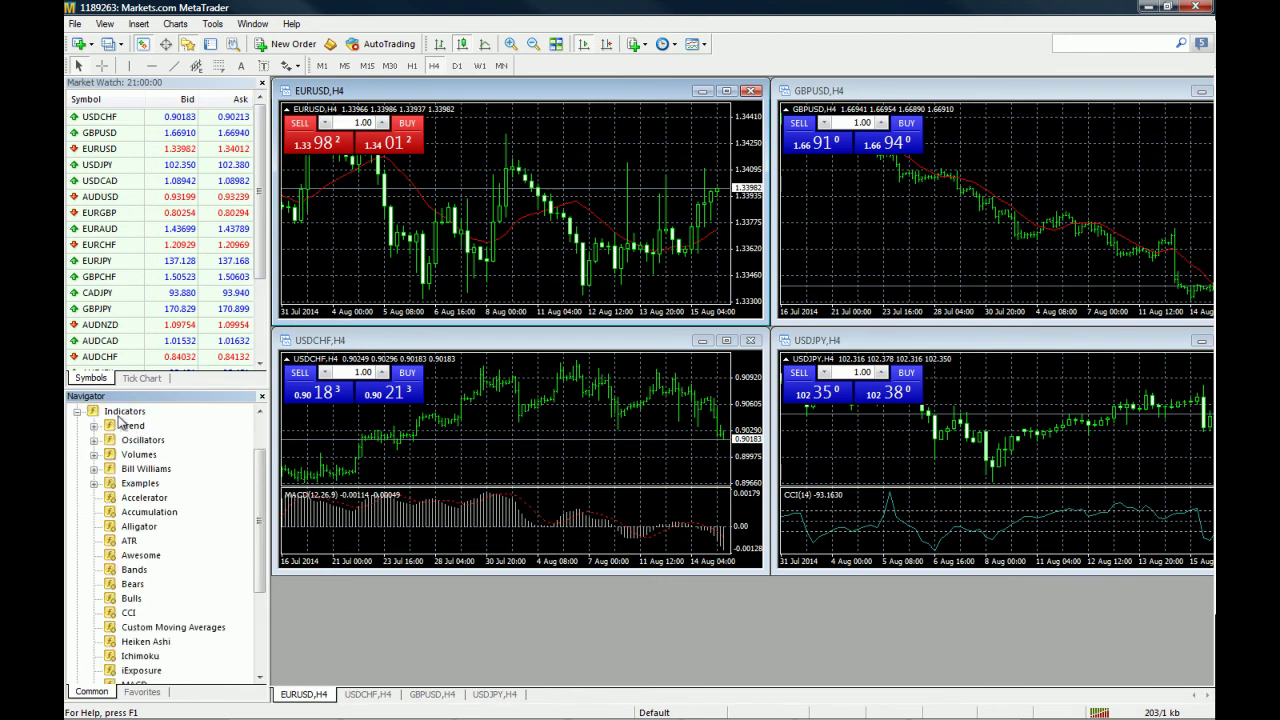
left_click(76, 413)
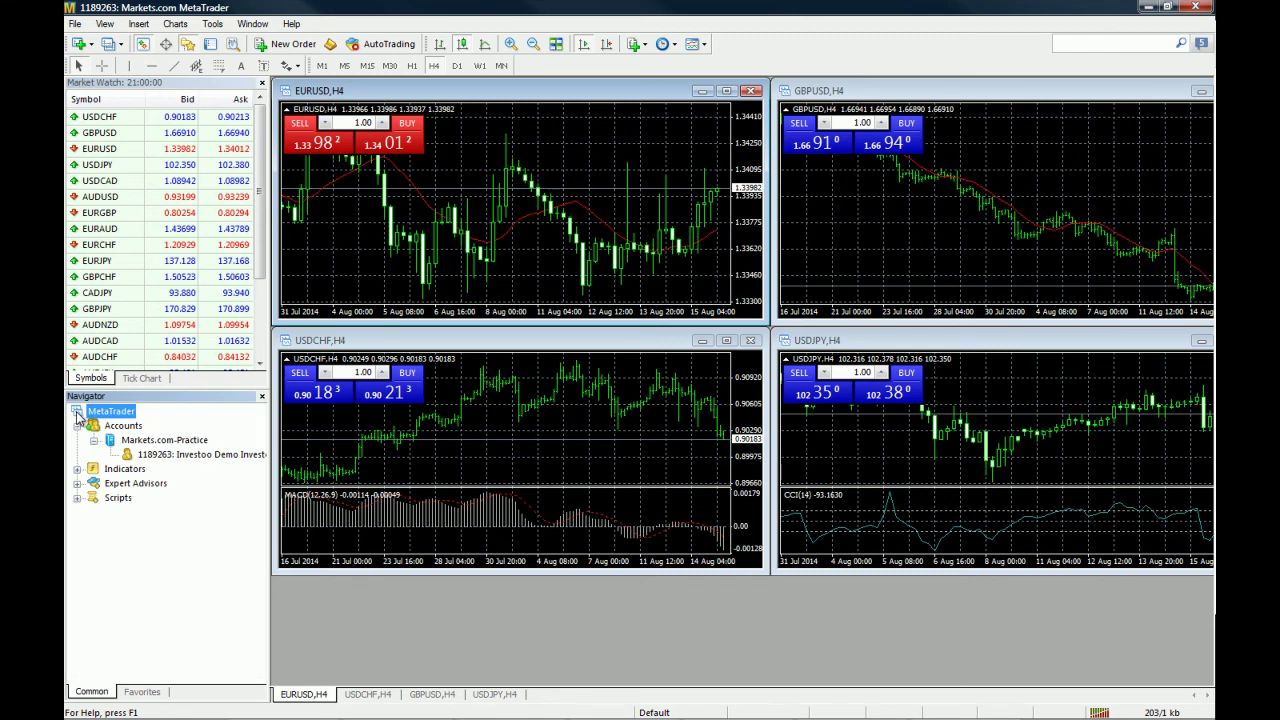
left_click(78, 484)
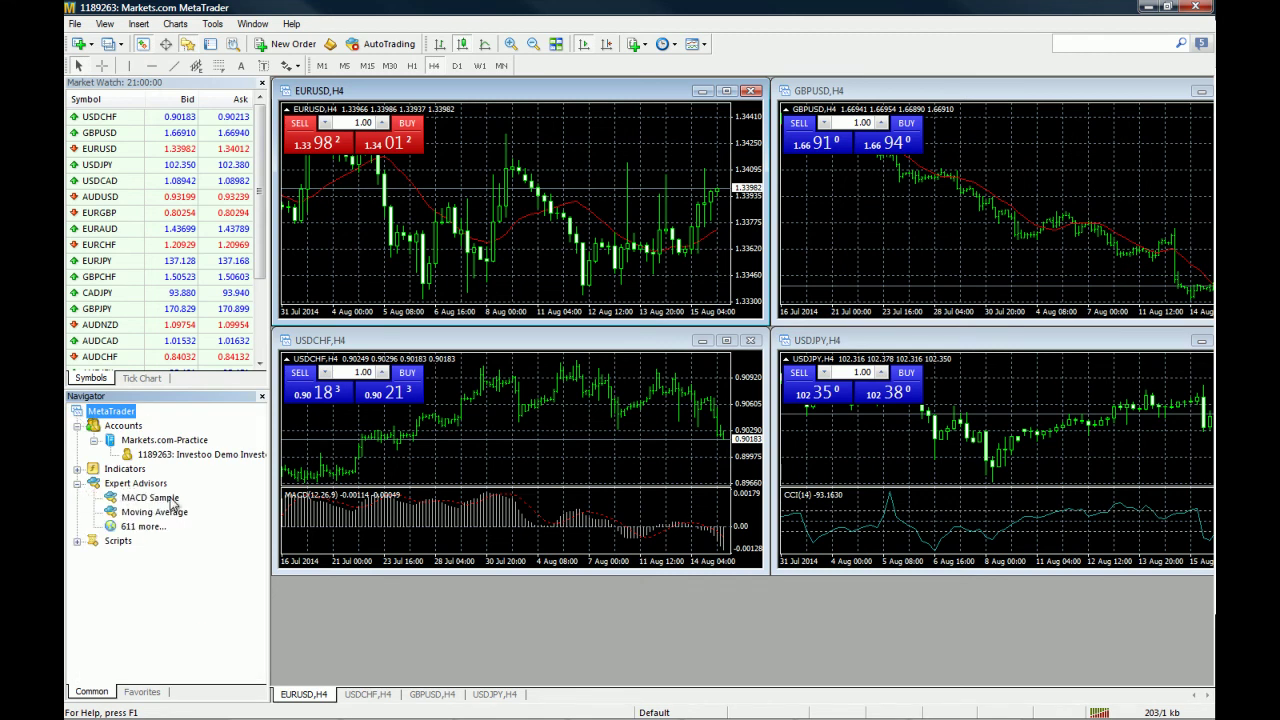
left_click(77, 541)
left_click(77, 541)
left_click(77, 483)
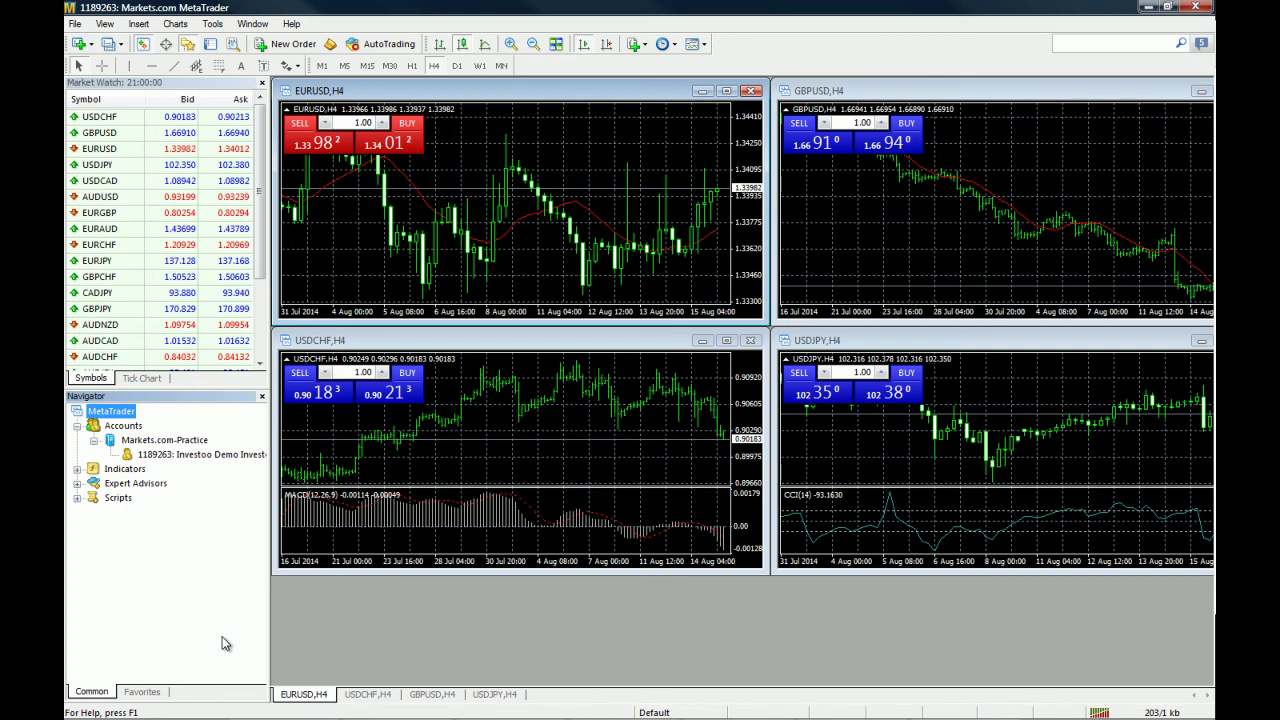